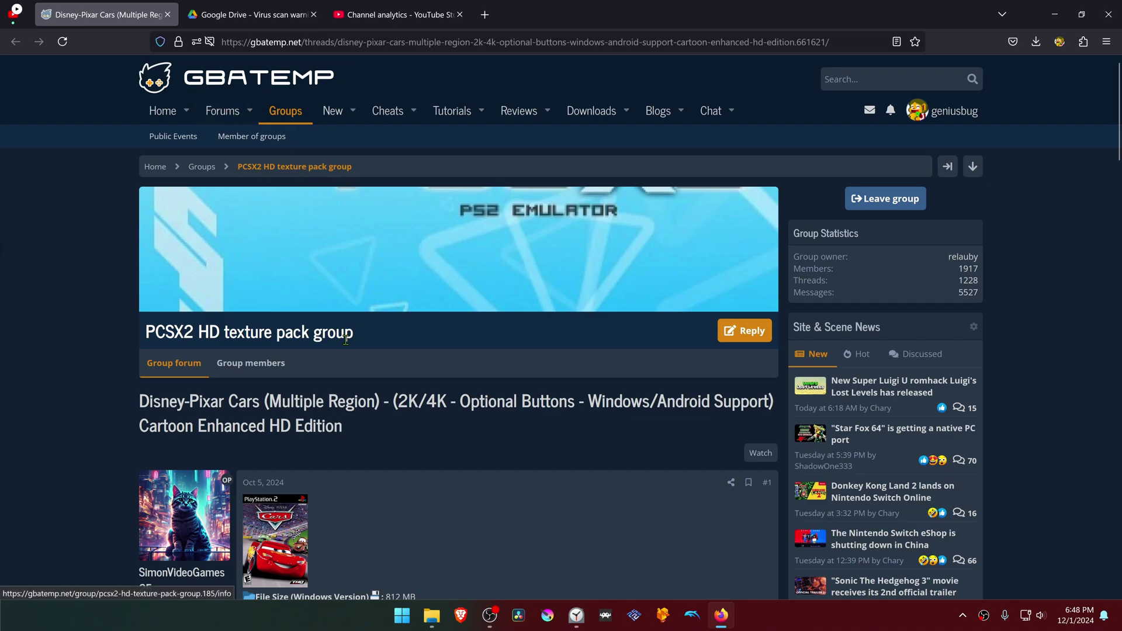
Download the Windows pack "Disney-Pixar Cars 8x - Windows - Enhanced HD Edition.7z" from the forum thread's Google Drive page, saving it to the Desktop.
scroll(345, 350, down, 5)
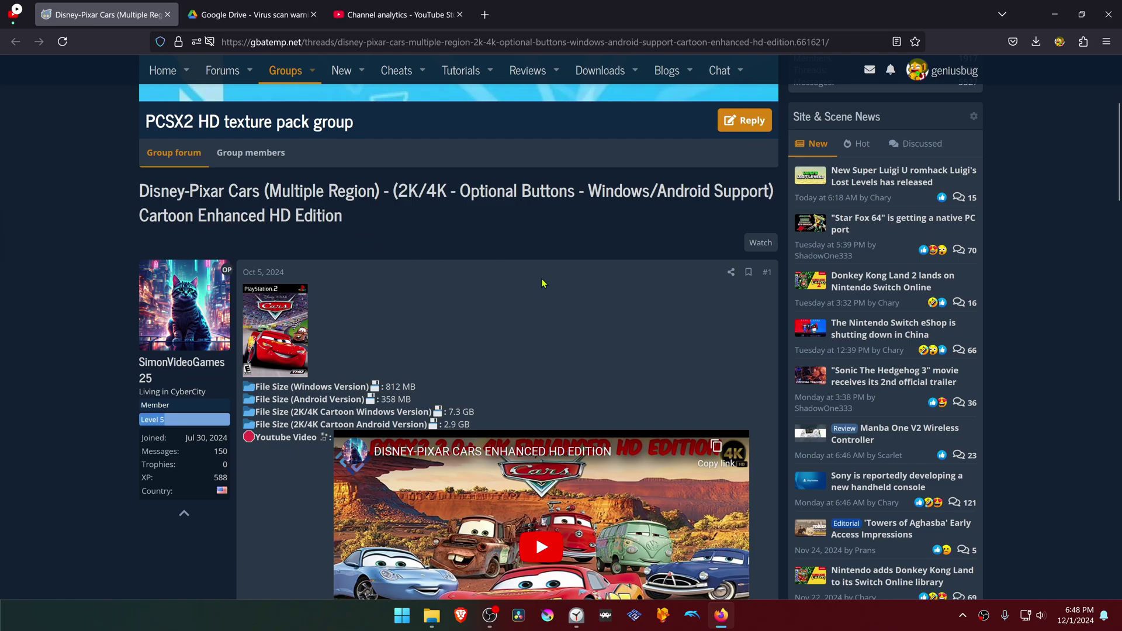
scroll(542, 283, down, 5)
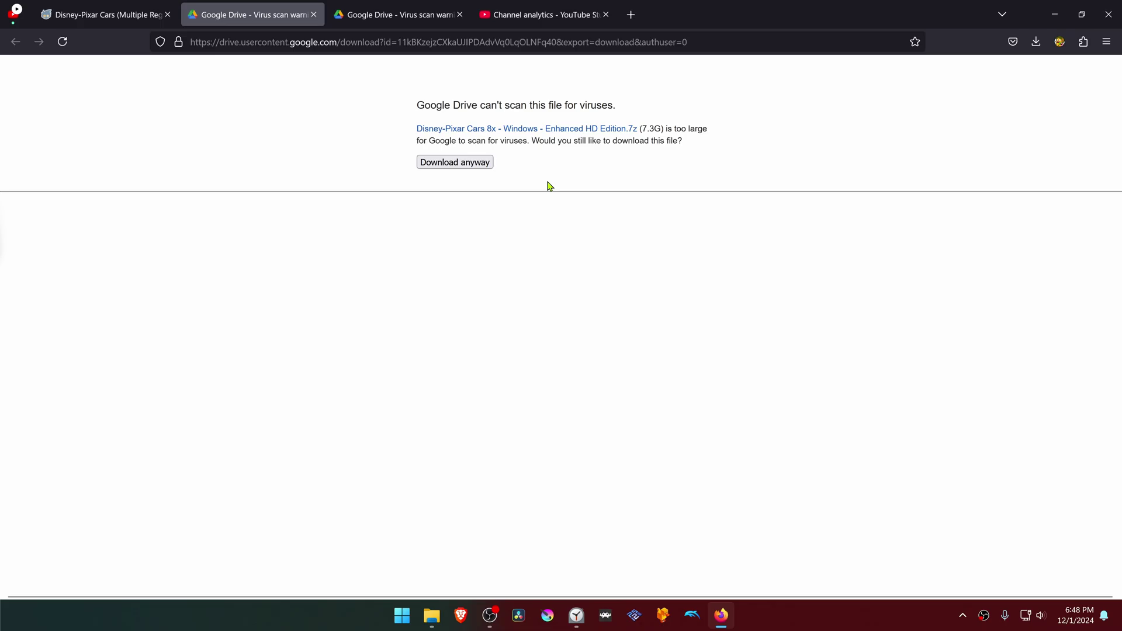
click(475, 165)
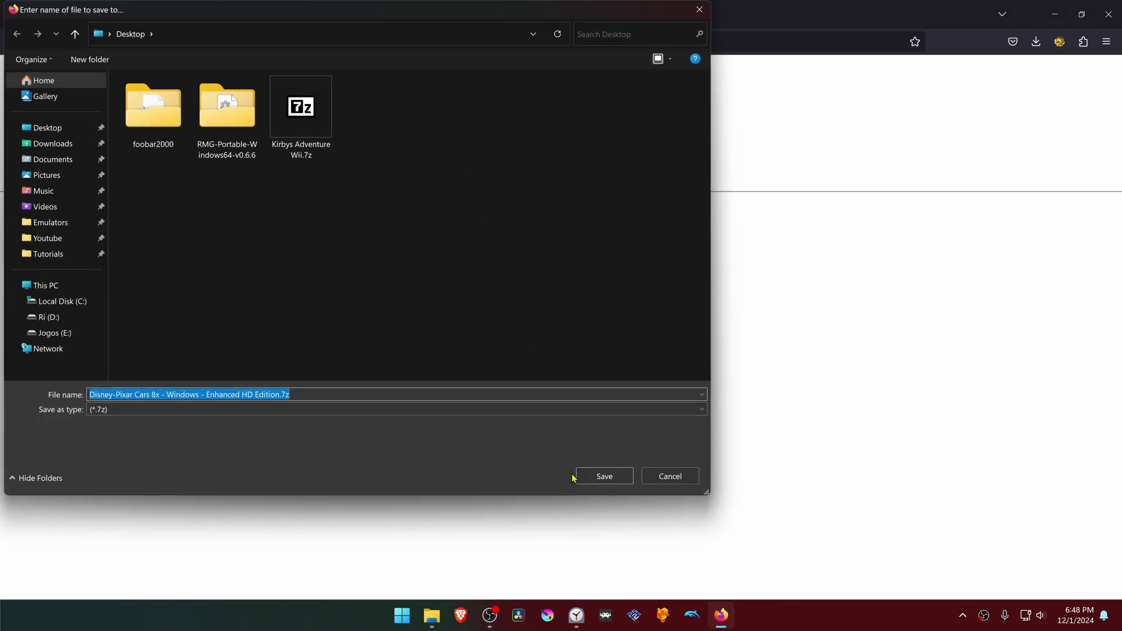
click(596, 474)
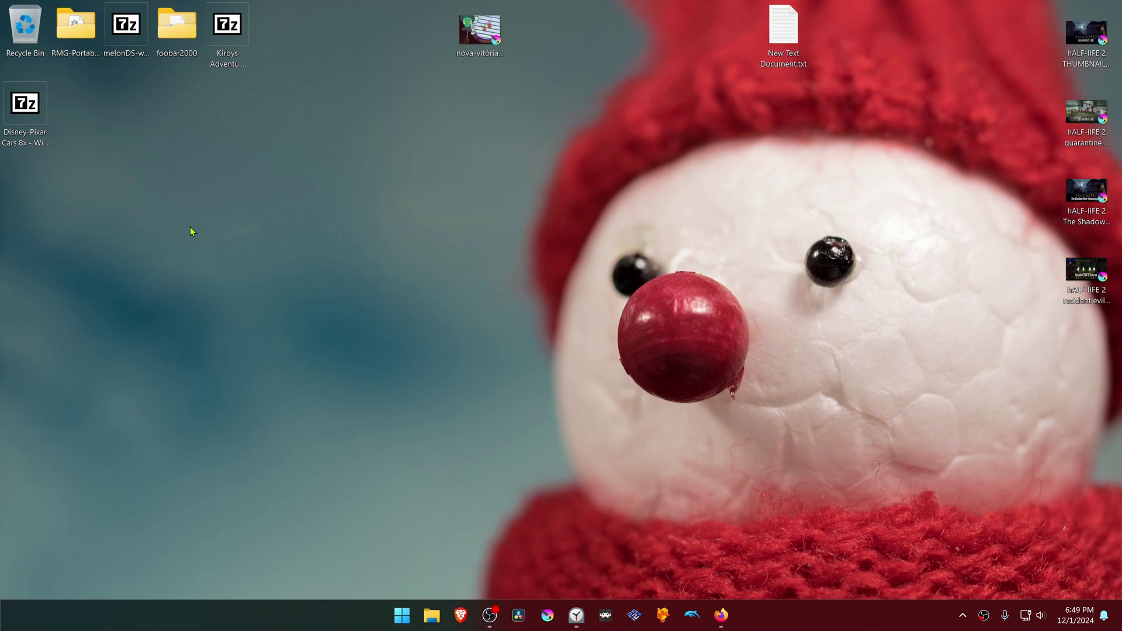
Extract the downloaded Disney-Pixar Cars 8x archive directly onto the Desktop with 7-Zip.
right_click(29, 111)
mouse_move(66, 169)
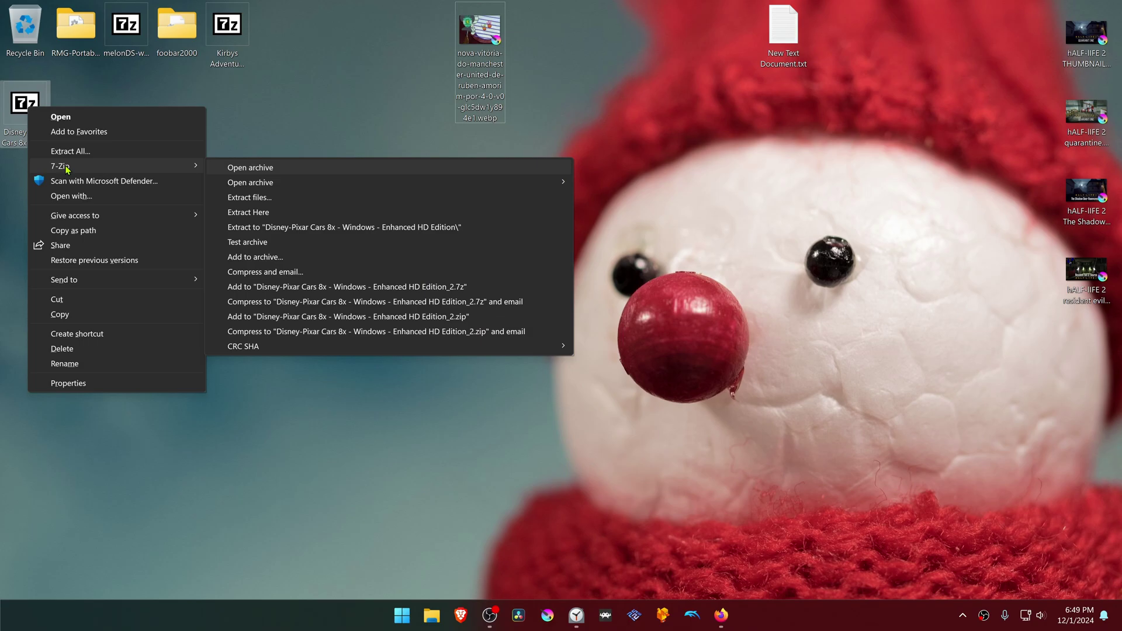
click(280, 214)
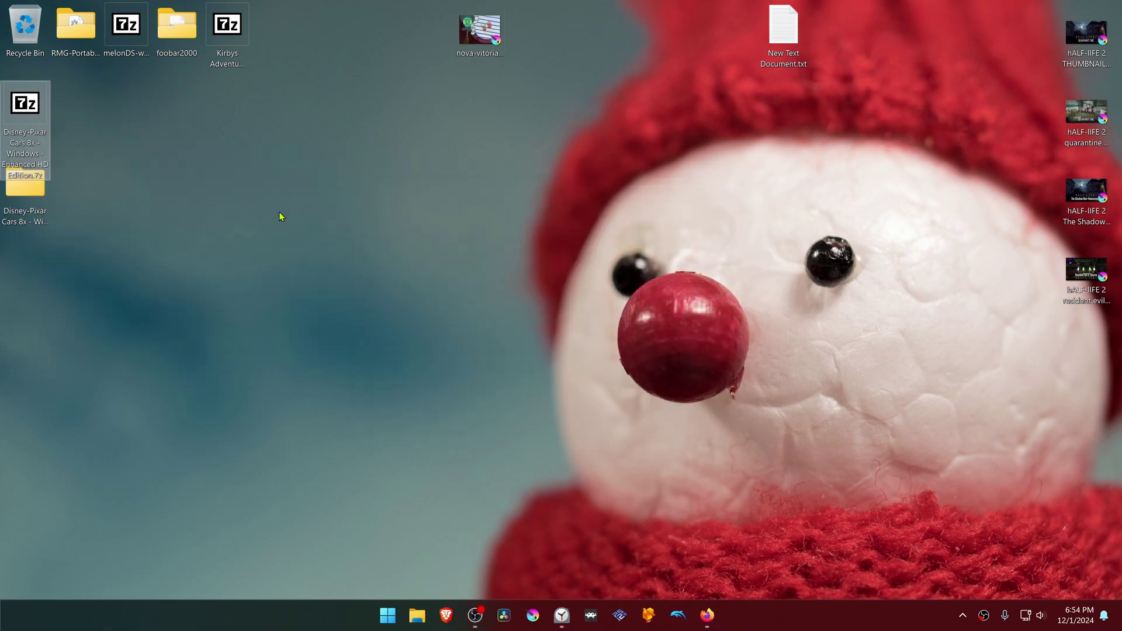
Cut the SLUS-21151 folder from the extracted Disney-Pixar Cars 8x folder on the Desktop.
double_click(25, 184)
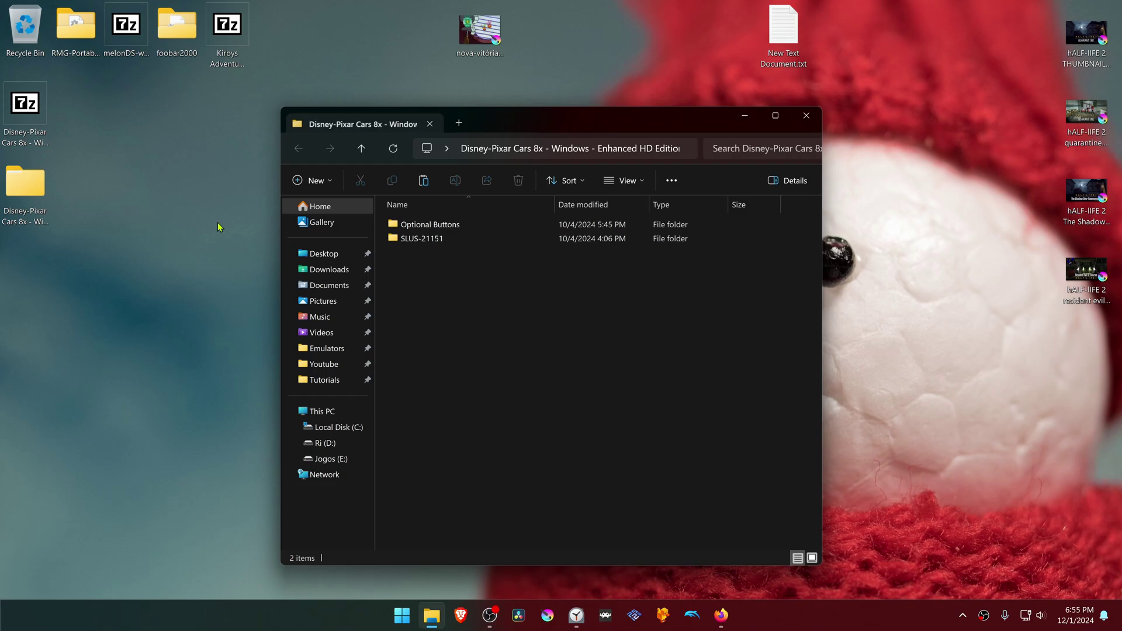
click(434, 242)
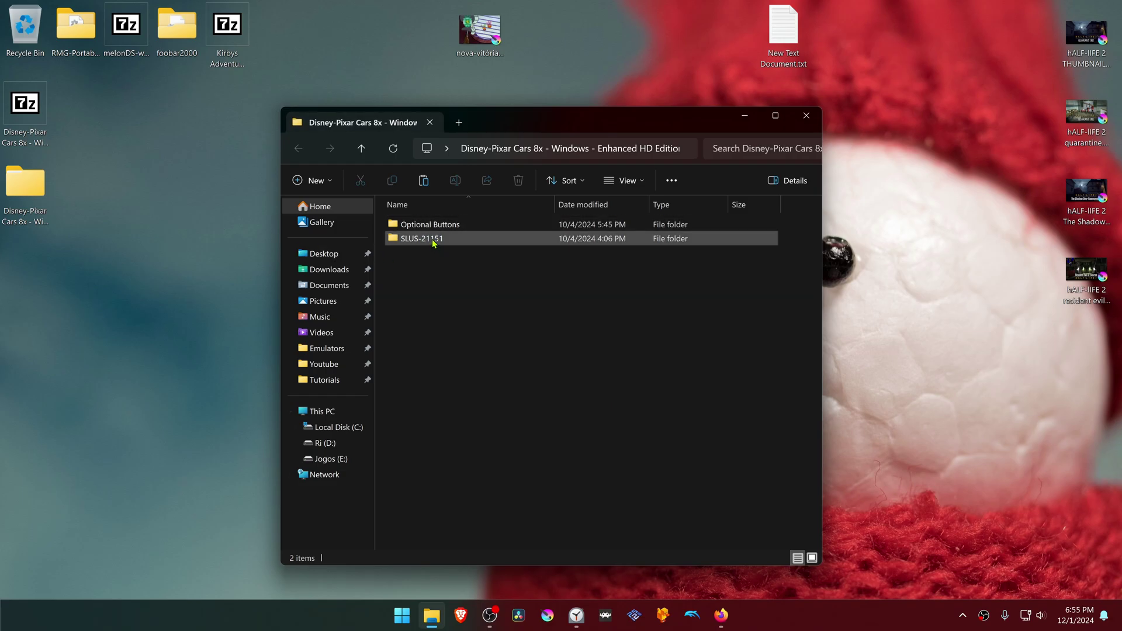
right_click(434, 242)
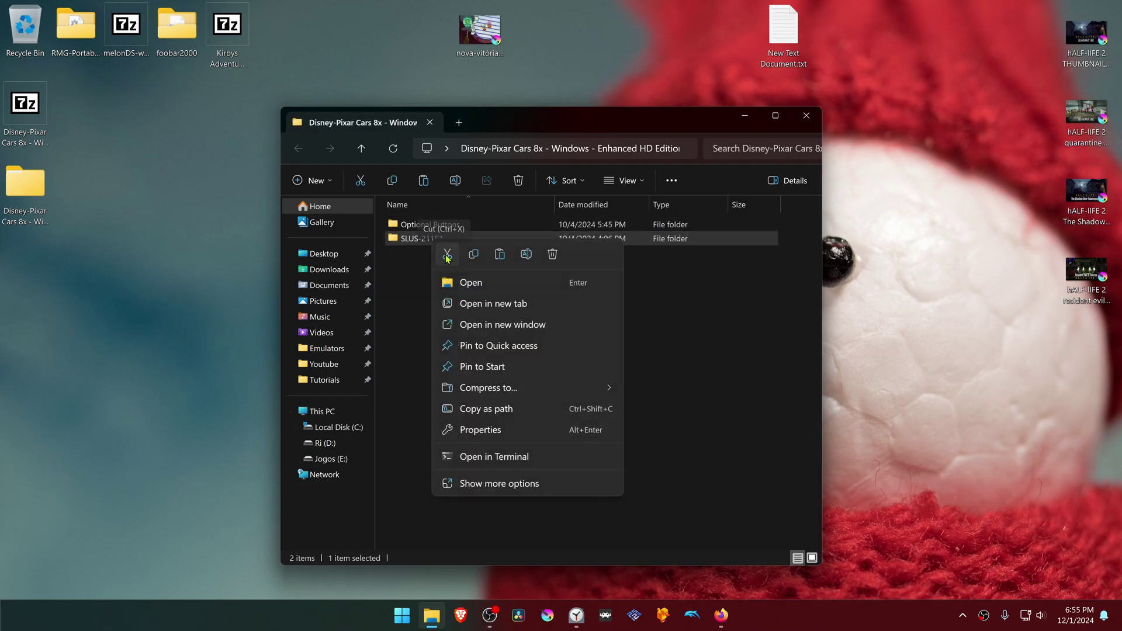
click(447, 256)
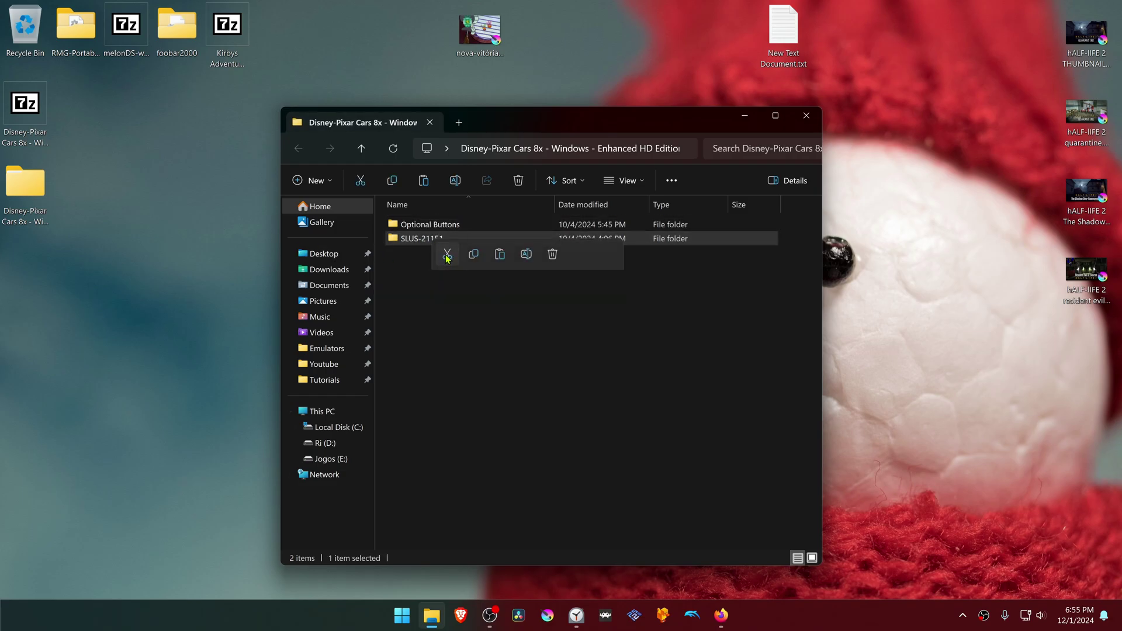
Switch to PCSX2, open its data directory and paste the SLUS-21151 folder into the textures folder.
click(631, 622)
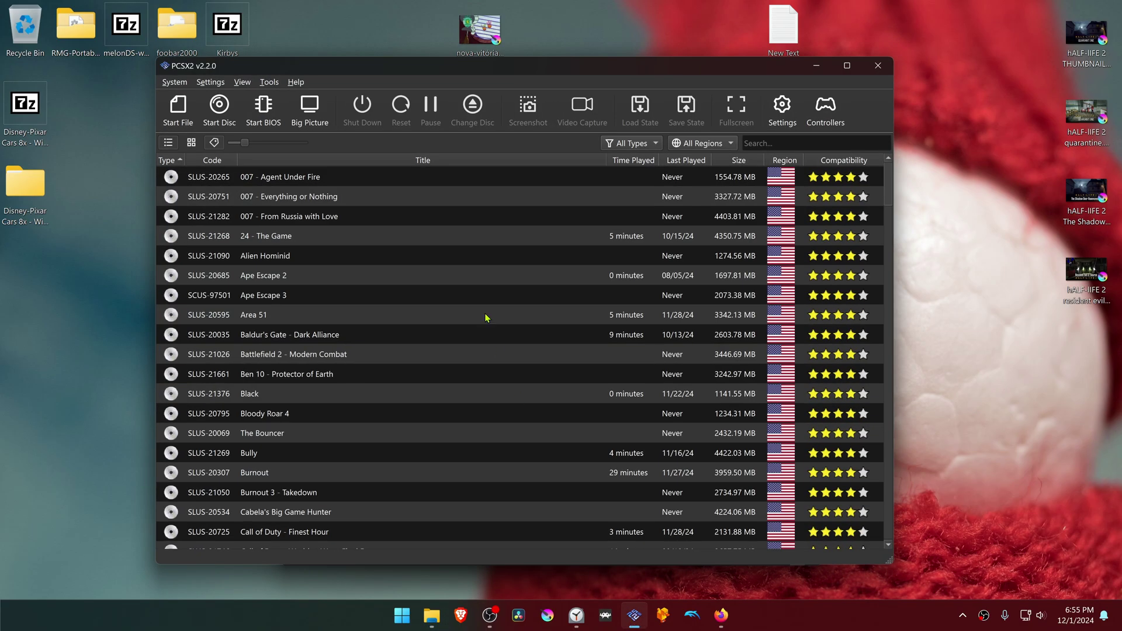
click(276, 84)
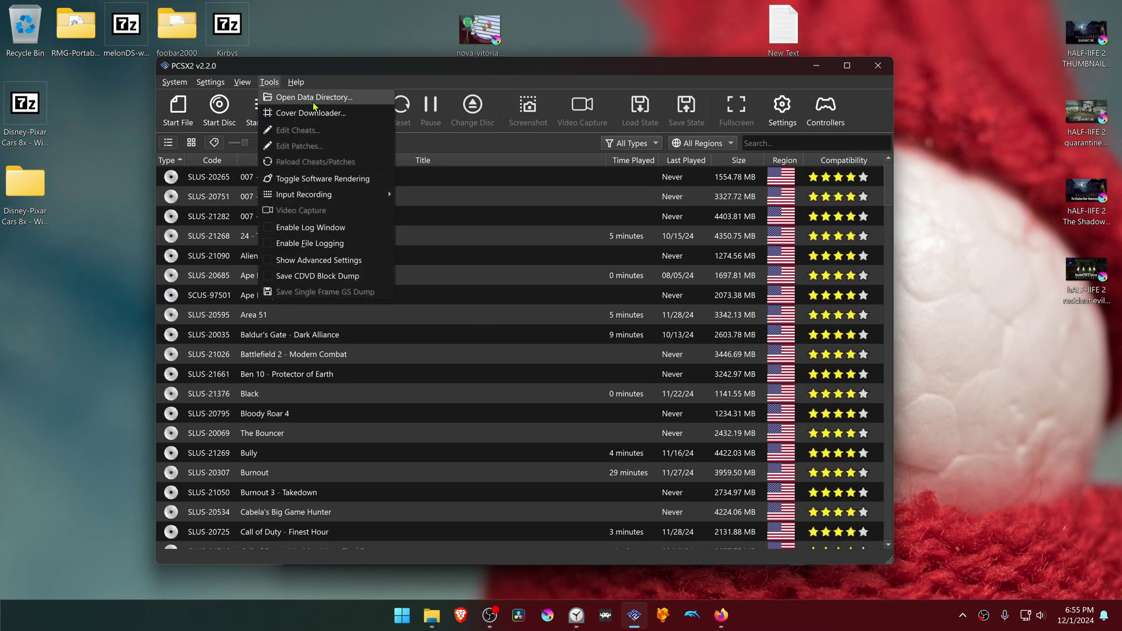
click(386, 99)
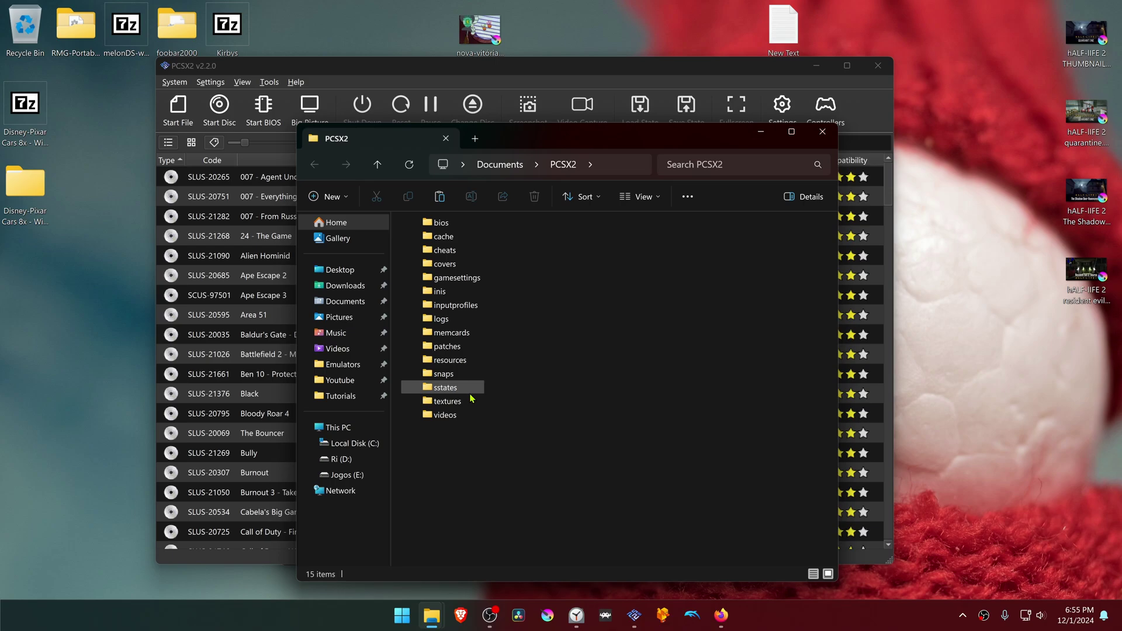
click(455, 404)
double_click(455, 404)
right_click(491, 354)
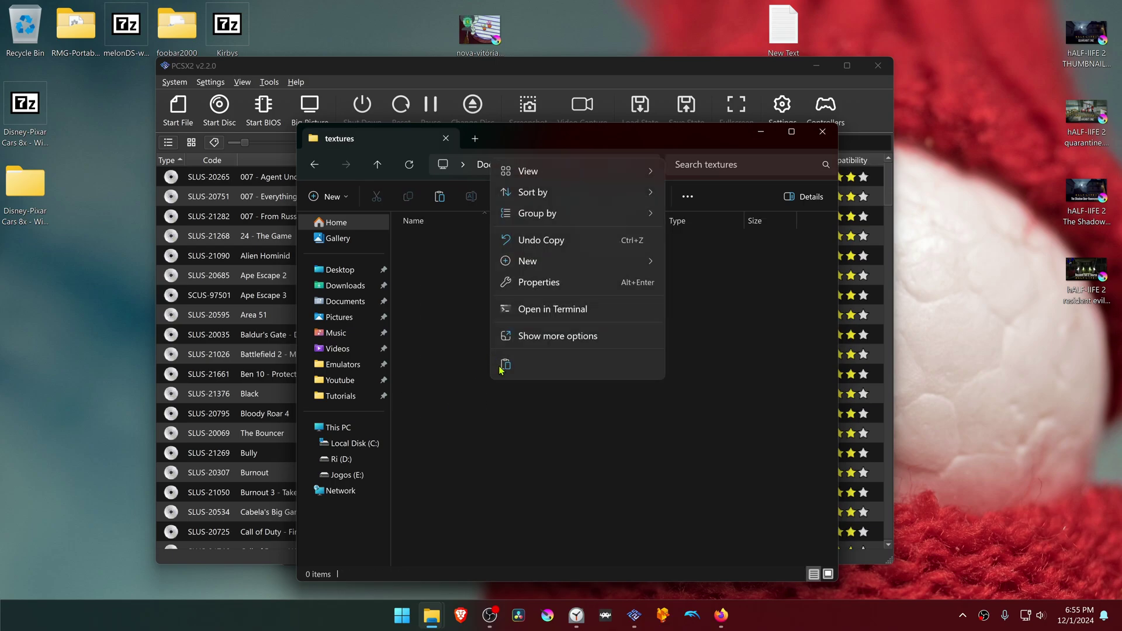
click(503, 374)
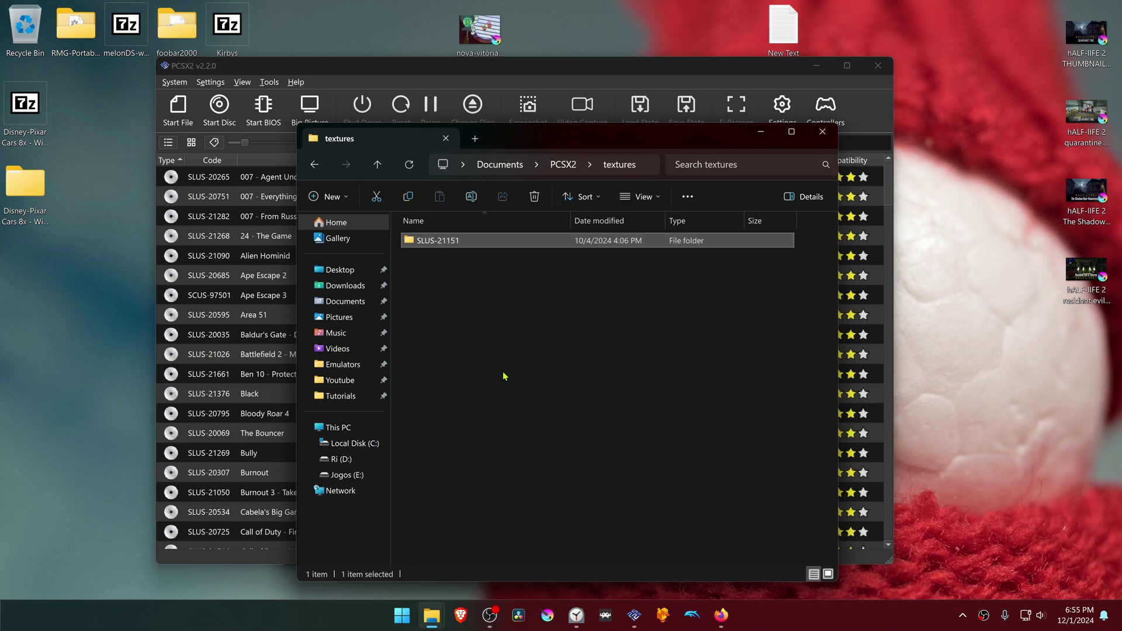
Copy all files from the extracted pack's Optional Buttons > Xbox Series X folder and minimize that window.
click(816, 65)
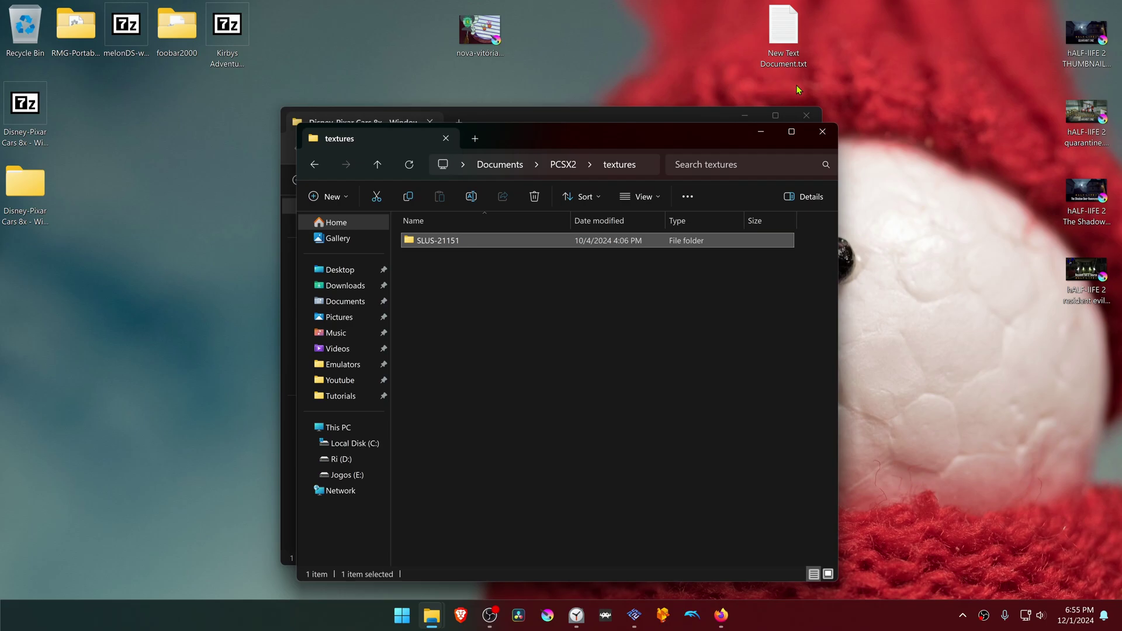
click(550, 119)
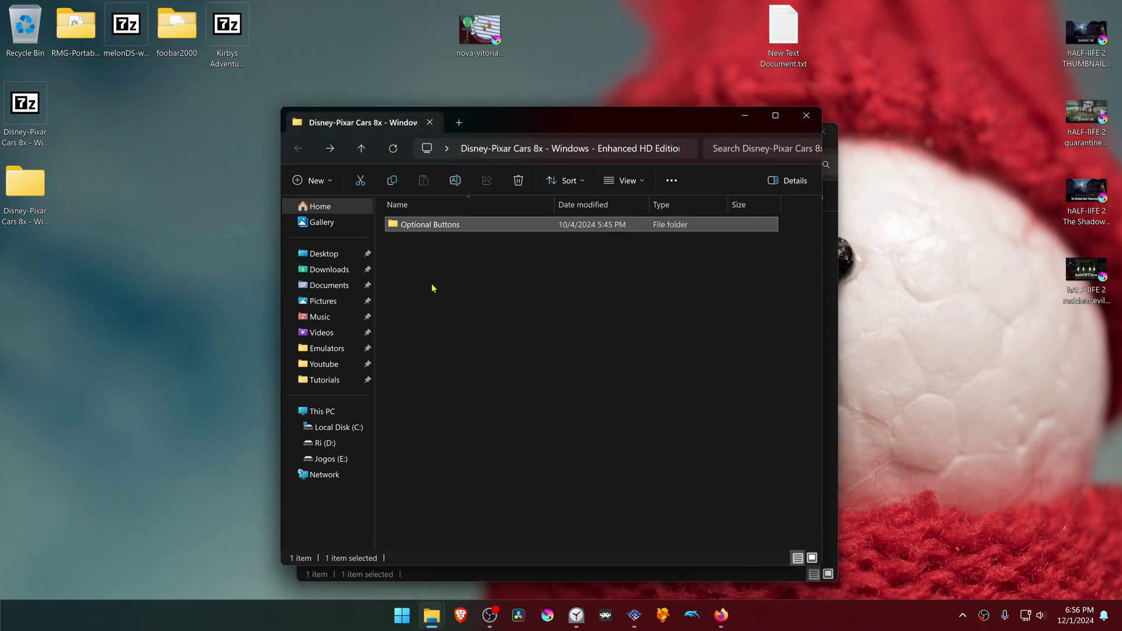
double_click(454, 228)
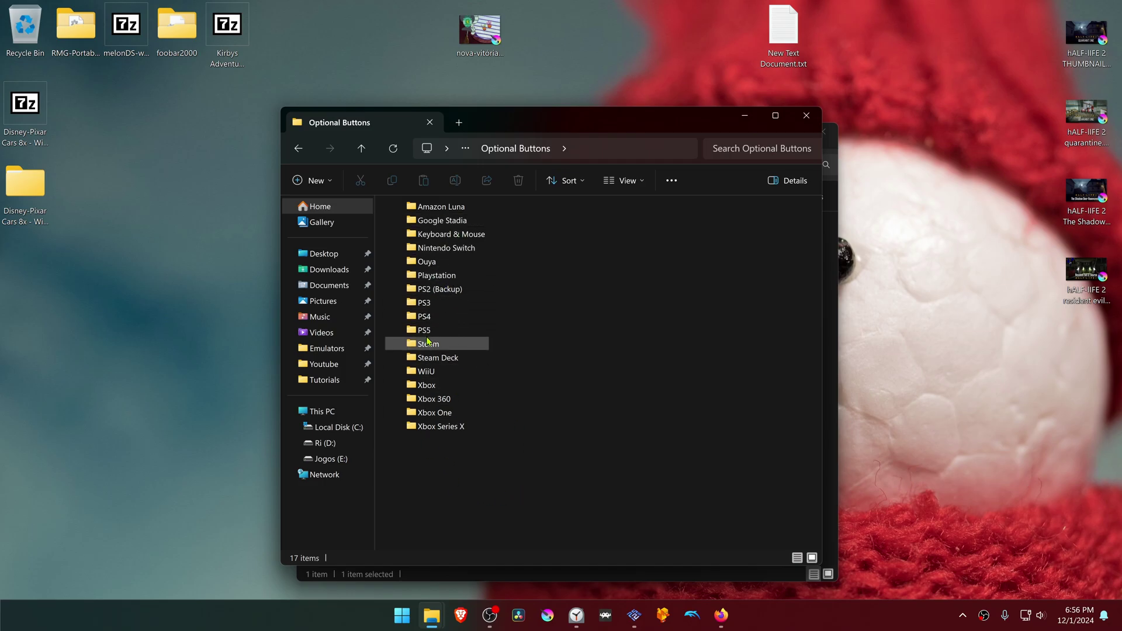
double_click(453, 430)
click(498, 255)
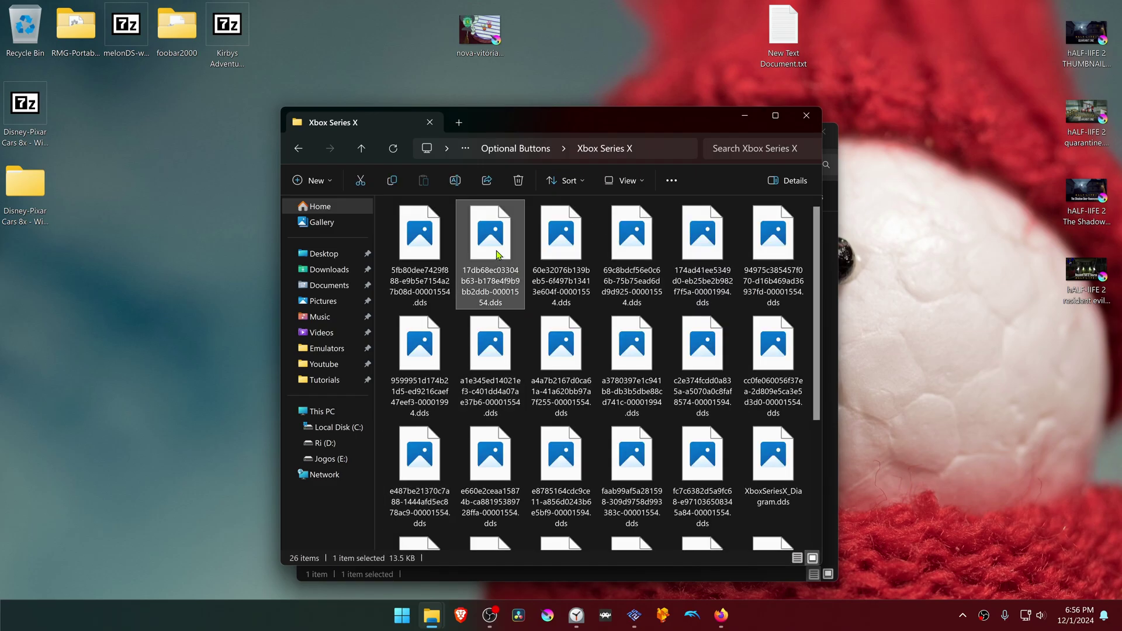
key(ctrl+a)
click(302, 149)
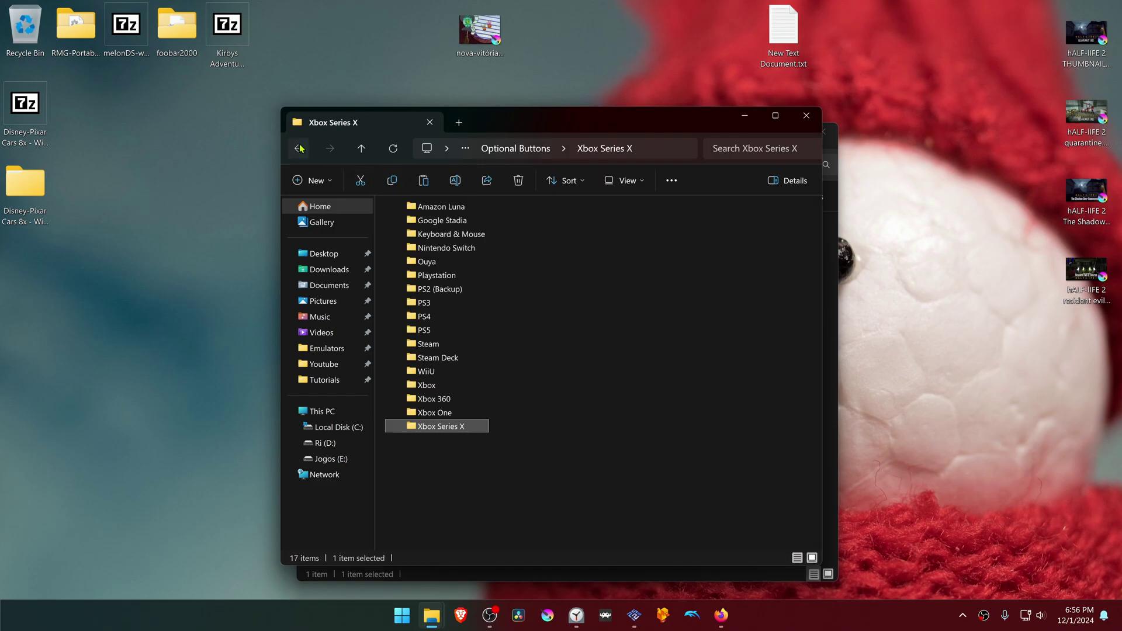
click(302, 149)
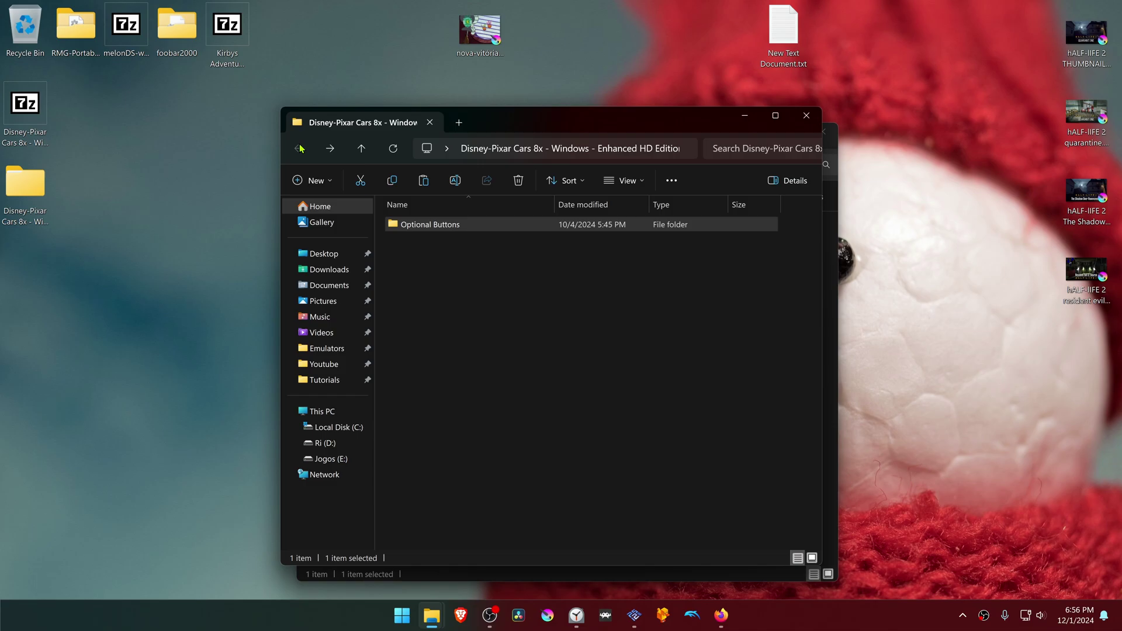
click(745, 115)
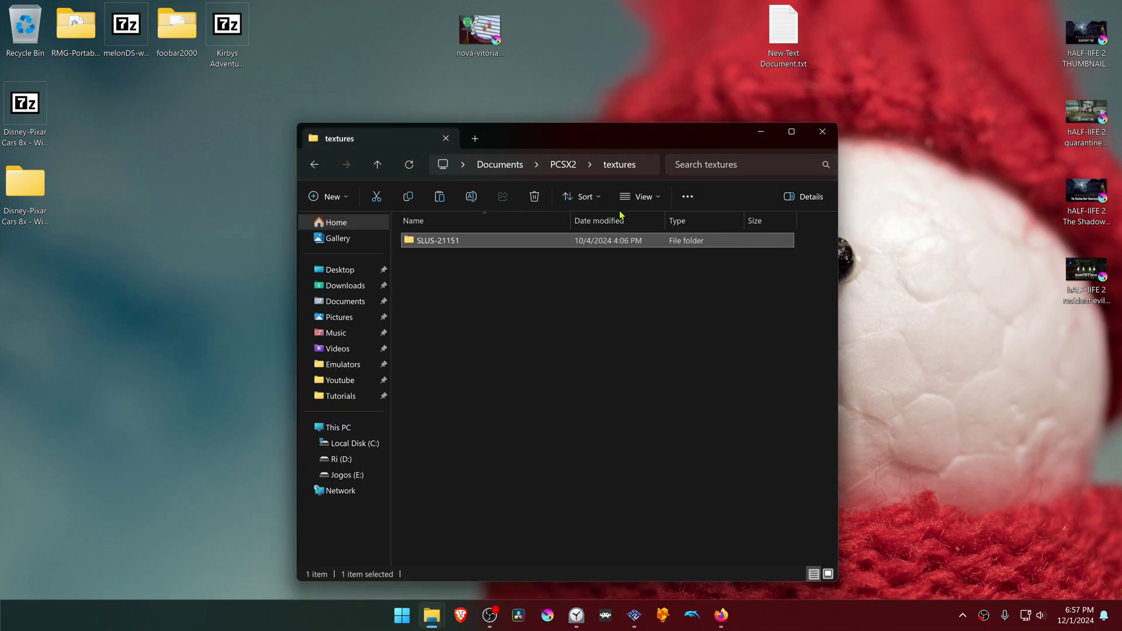
Paste the Xbox Series X button files into textures > SLUS-21151 > replacements, replacing the existing files, and return to the textures folder.
click(487, 296)
click(451, 246)
double_click(450, 246)
key(alt+Left)
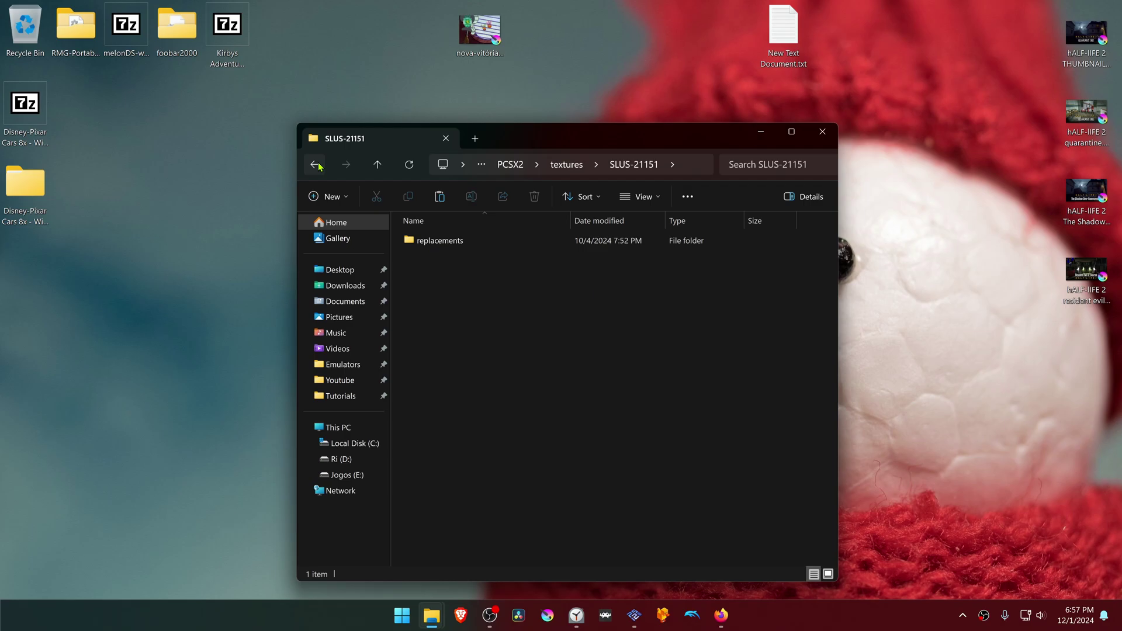
double_click(451, 244)
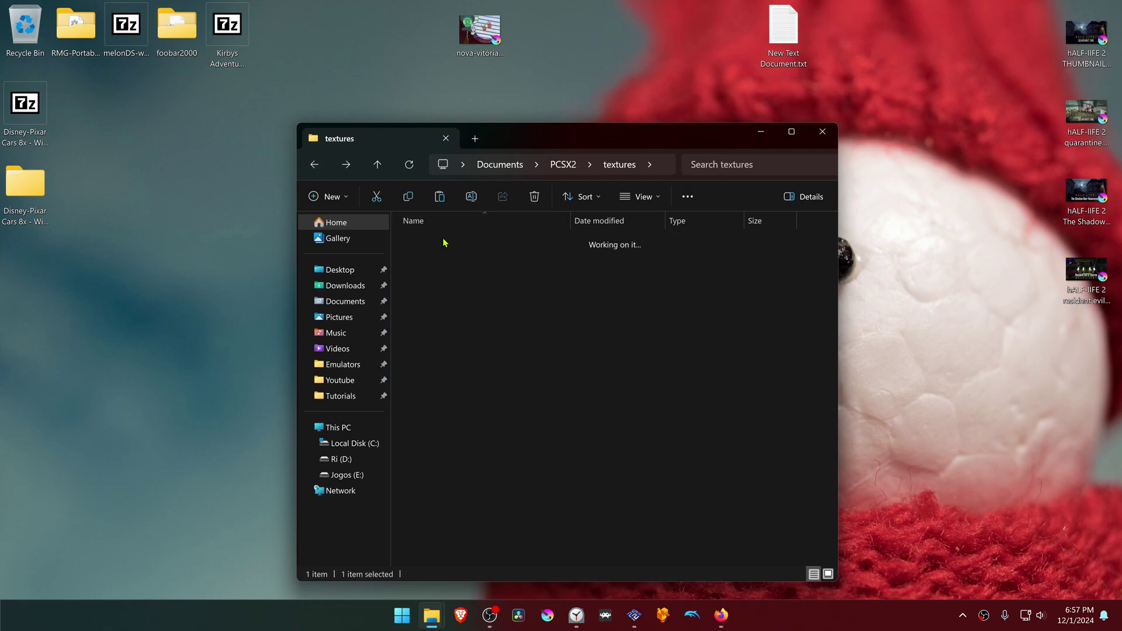
double_click(452, 246)
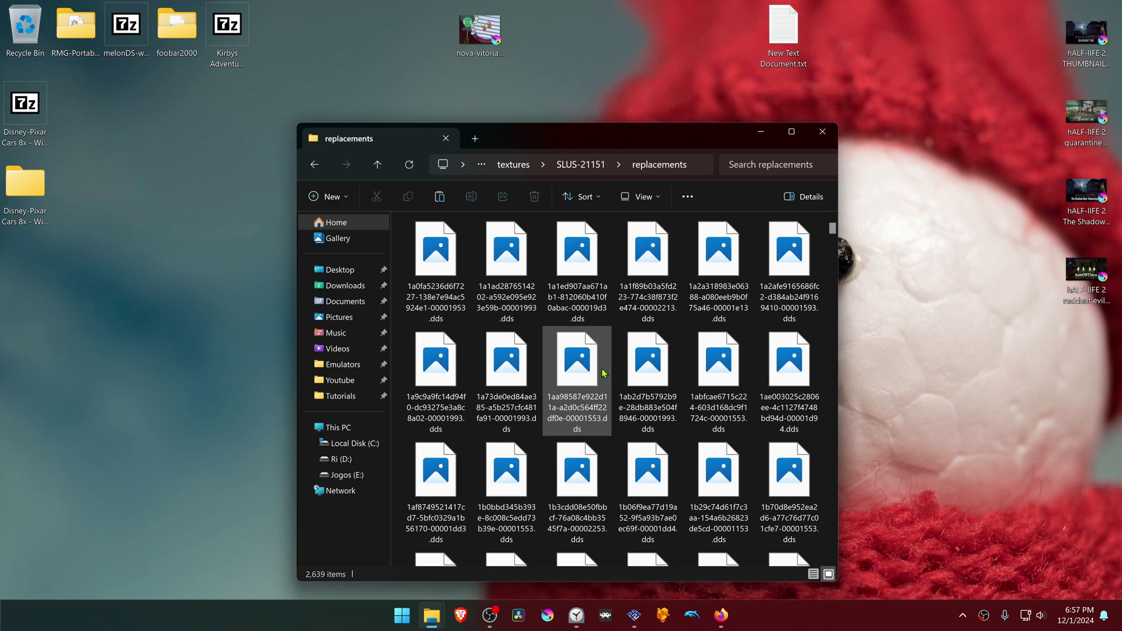
key(ctrl+v)
click(542, 304)
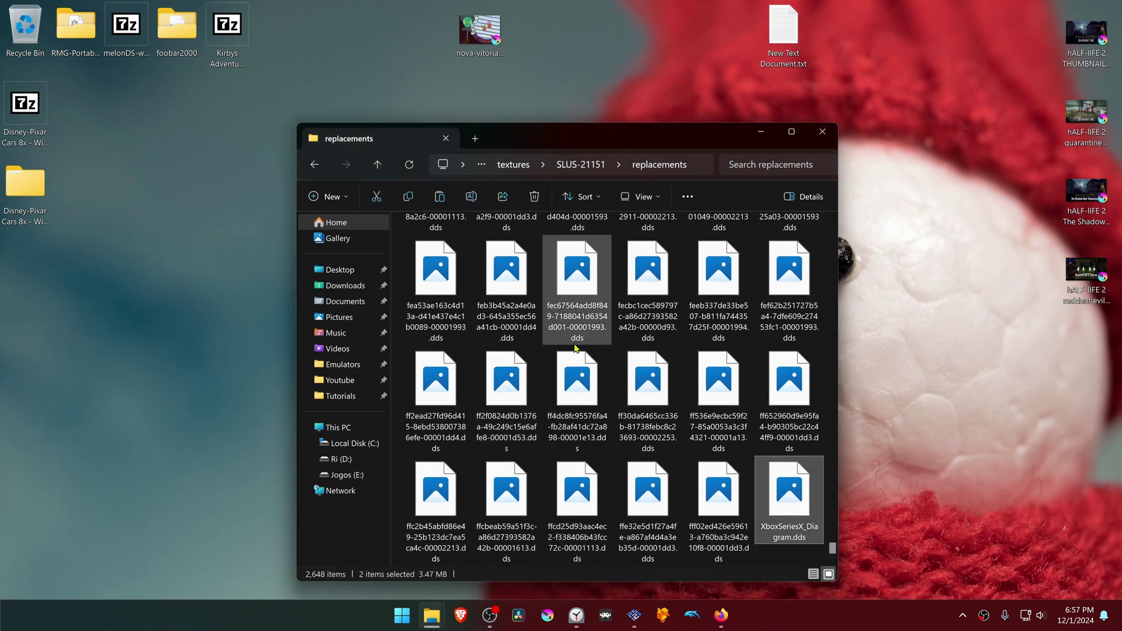
drag(682, 138, 661, 121)
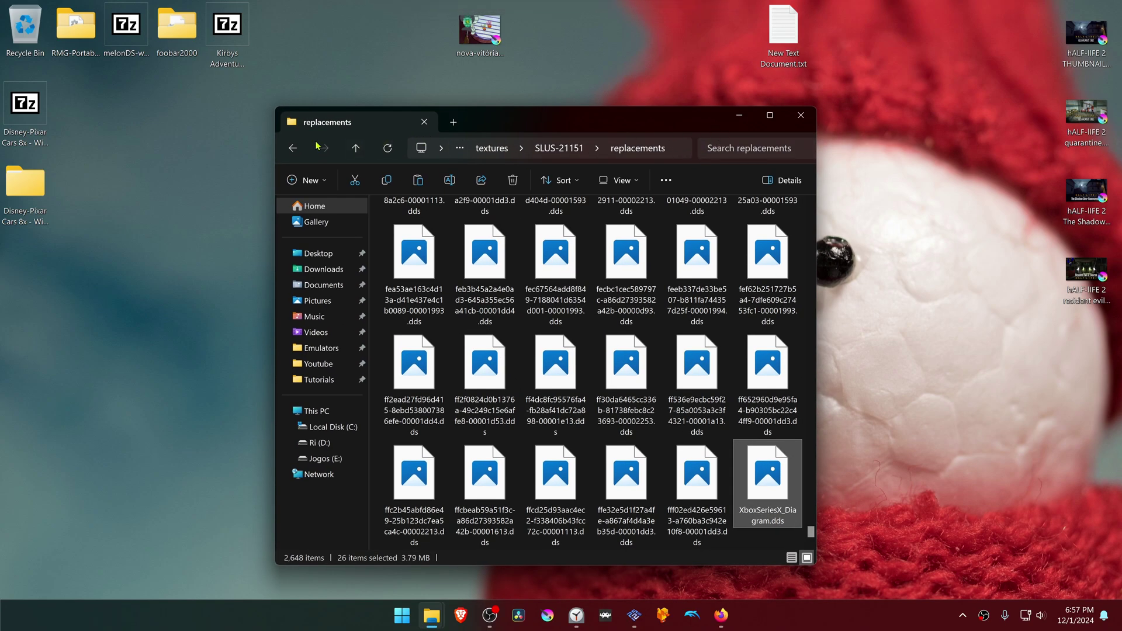
click(293, 148)
click(293, 148)
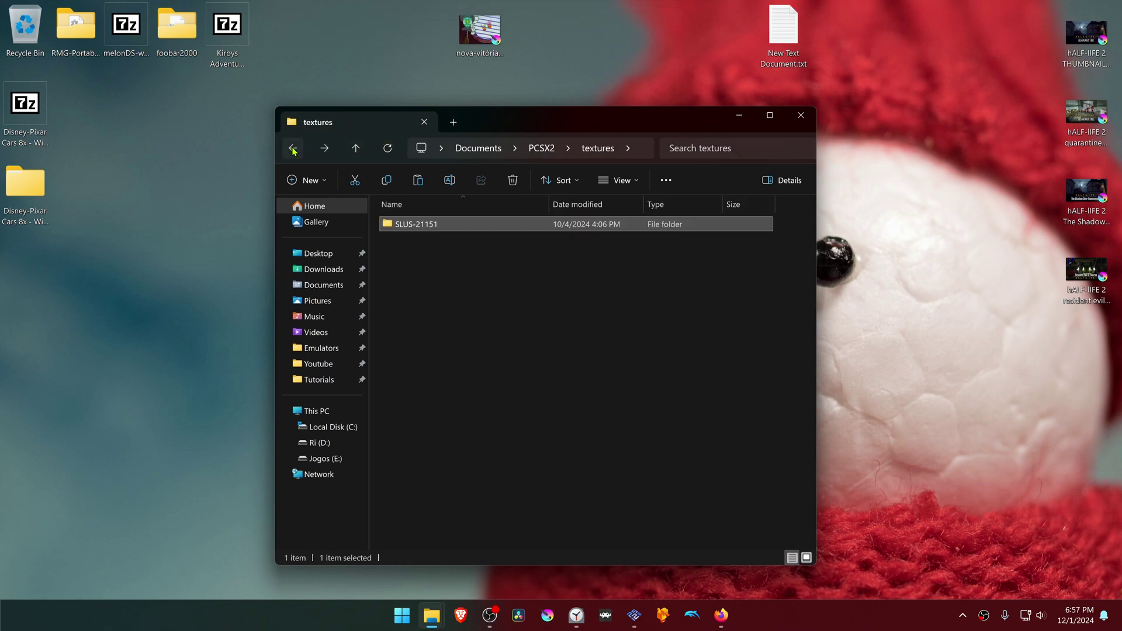
click(469, 326)
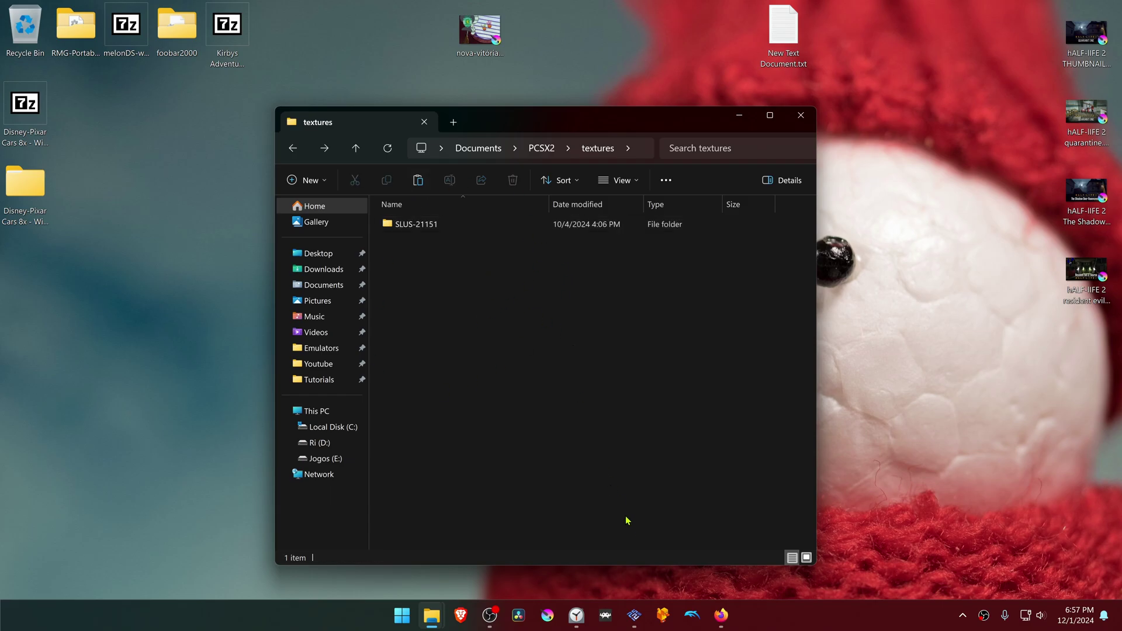
Switch to PCSX2, filter the game list by "cars" and open the properties of Disney/Pixar Cars.
click(634, 615)
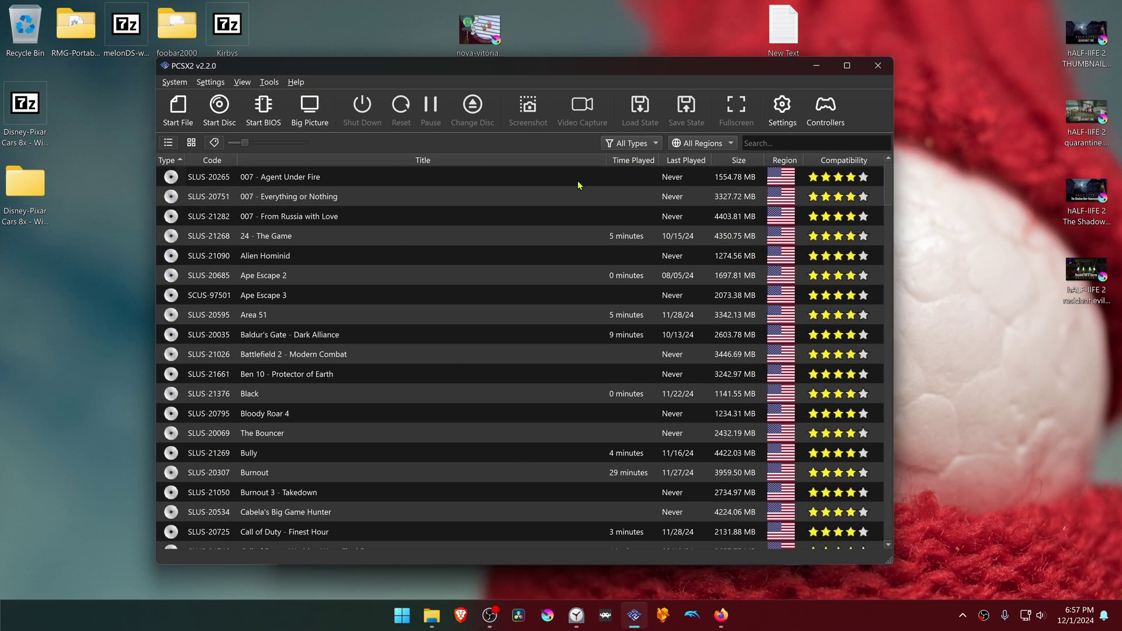
click(772, 145)
text(cars)
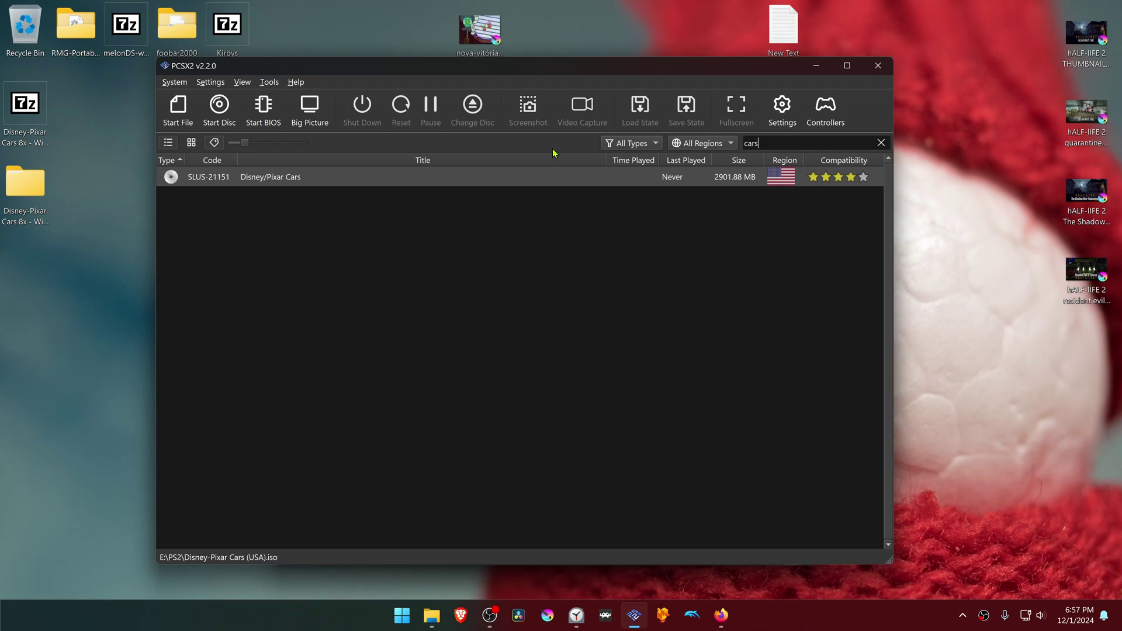
right_click(300, 170)
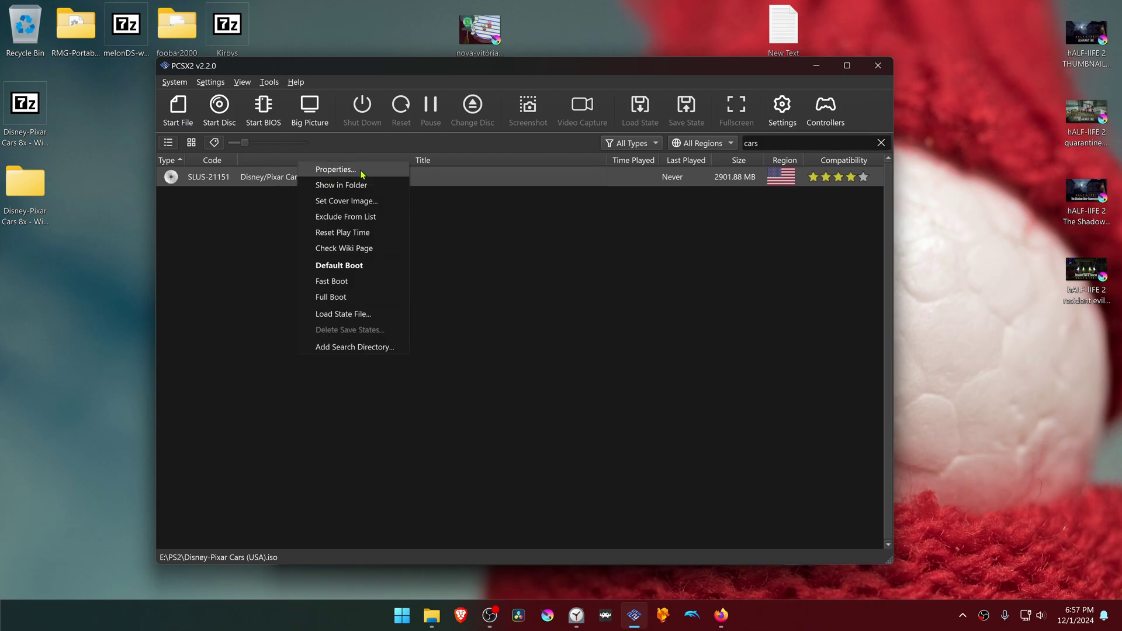
click(384, 171)
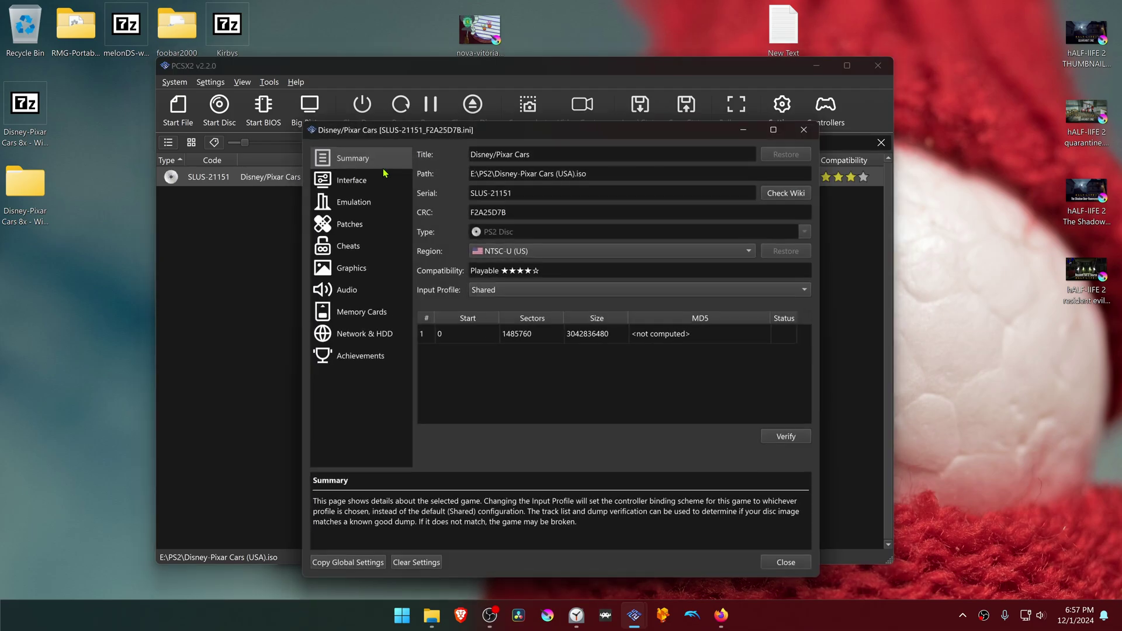
Set the game's internal resolution to 6x Native (~2160px/4K UHD) in its graphics rendering settings.
click(351, 267)
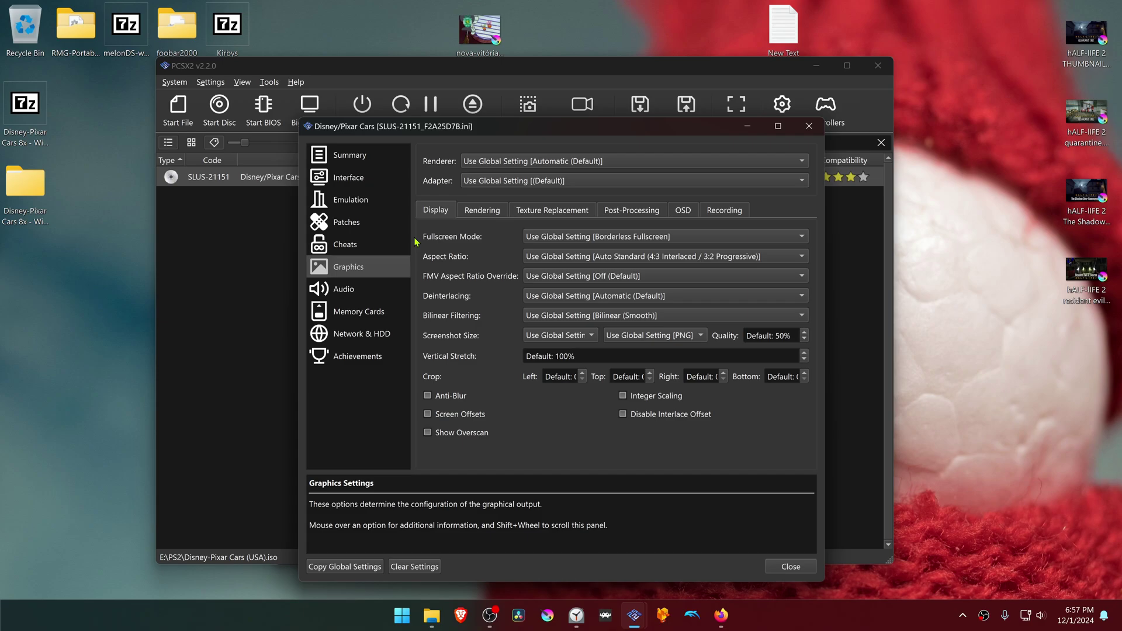
click(485, 211)
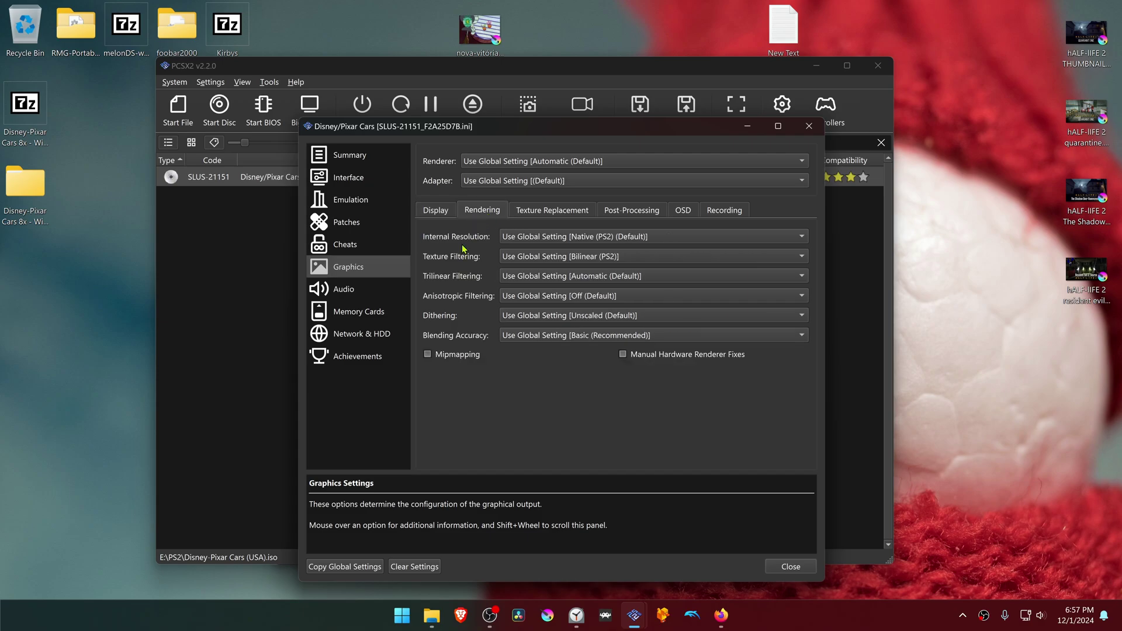
click(554, 238)
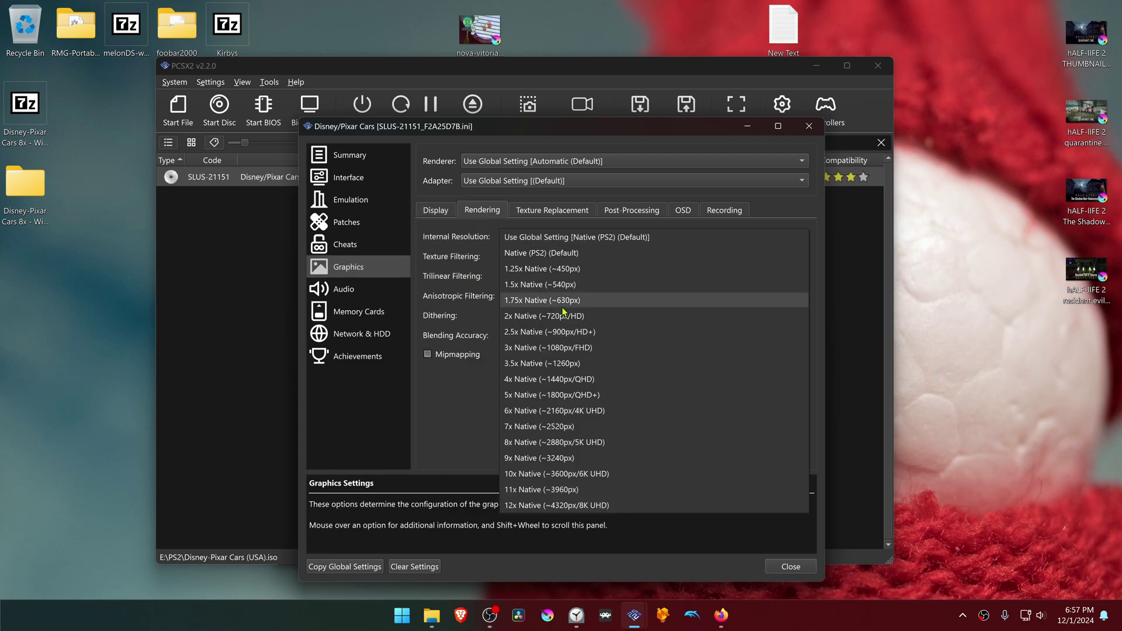
click(608, 416)
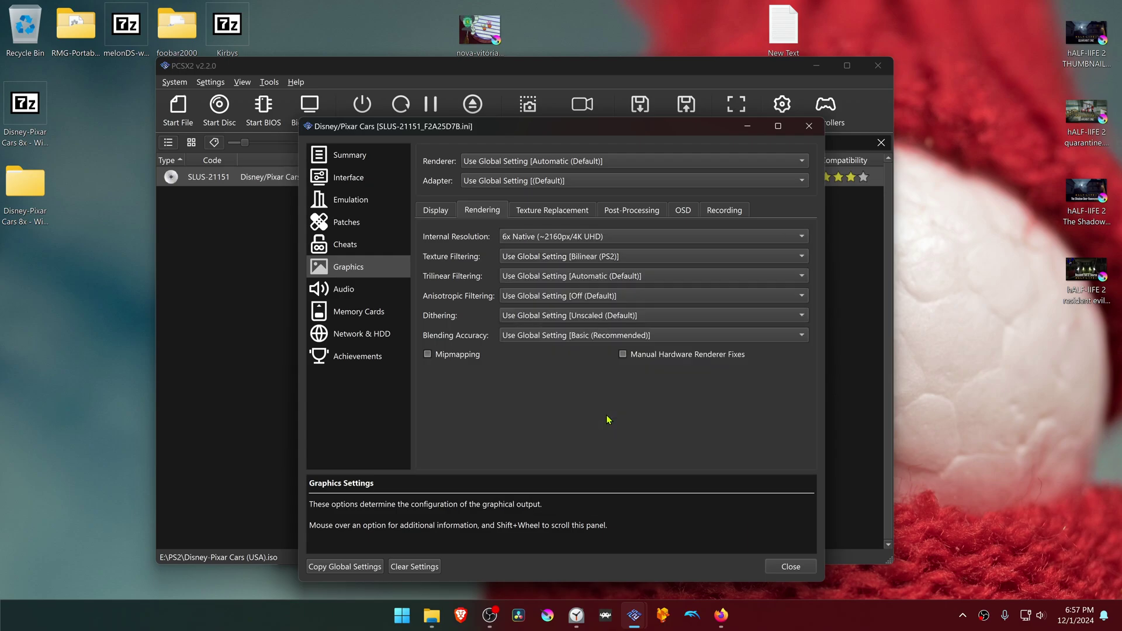
Enable Load Textures in the game's texture replacement options and close its properties.
click(562, 214)
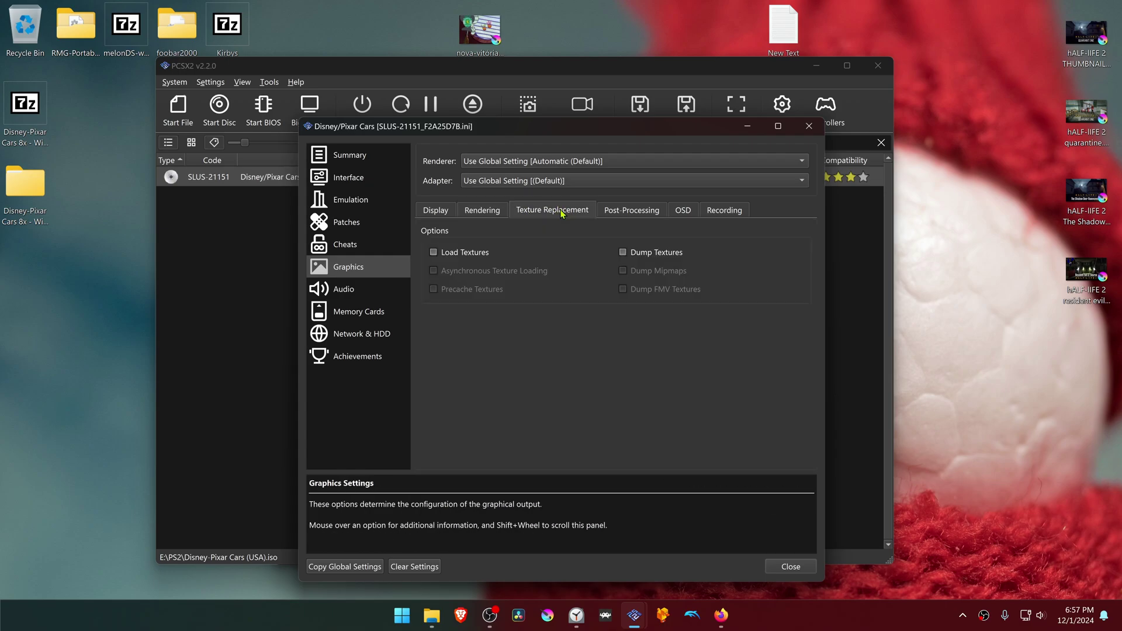
click(463, 255)
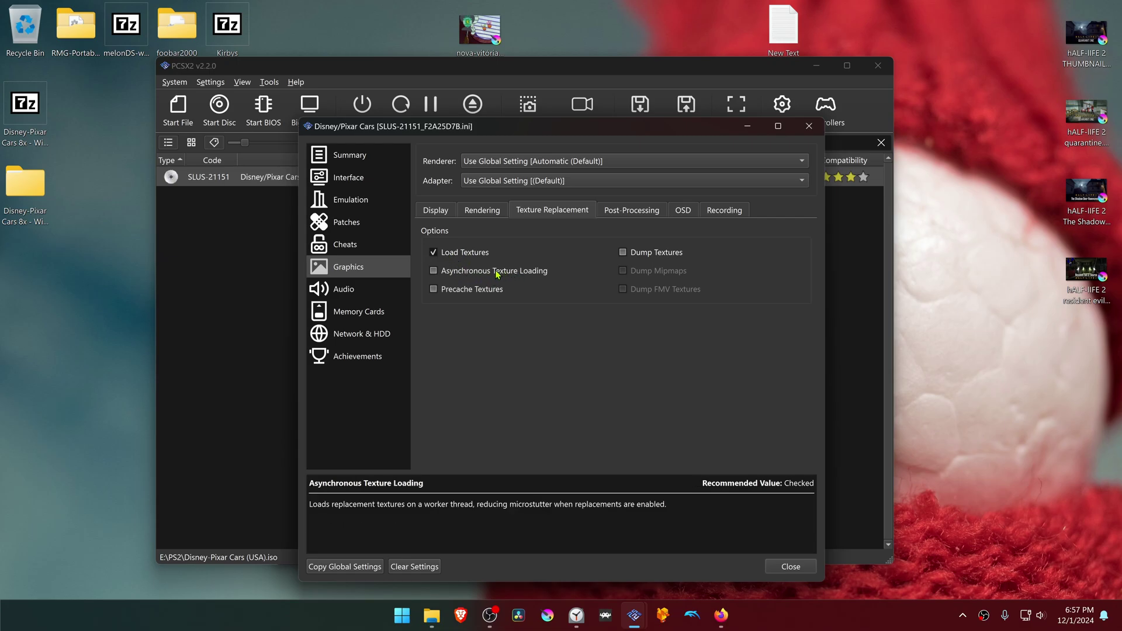
click(790, 566)
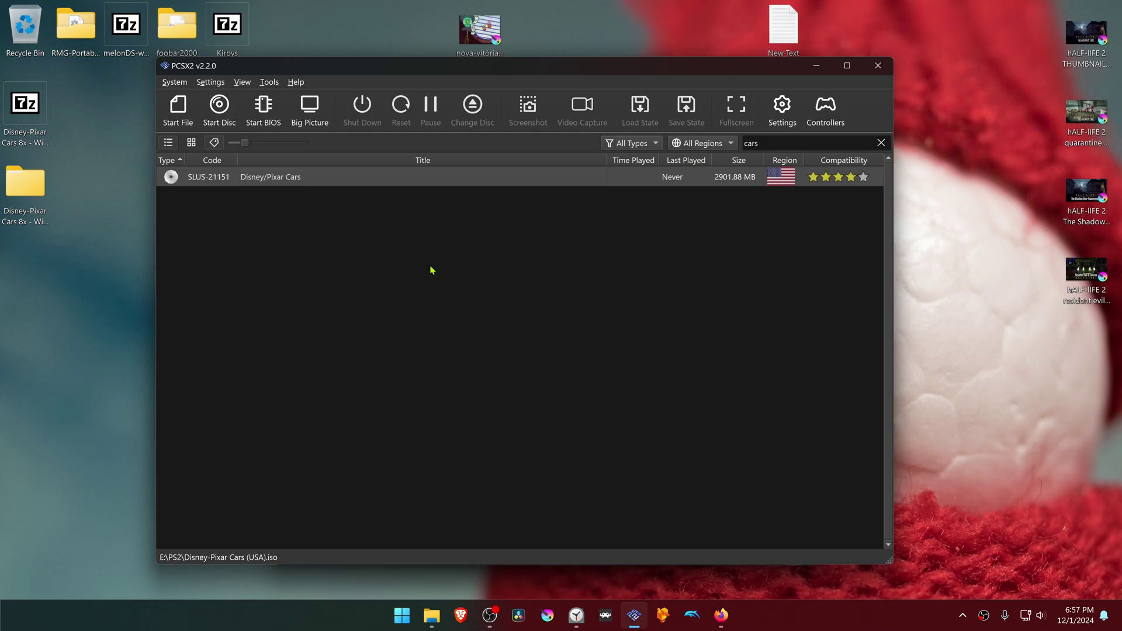